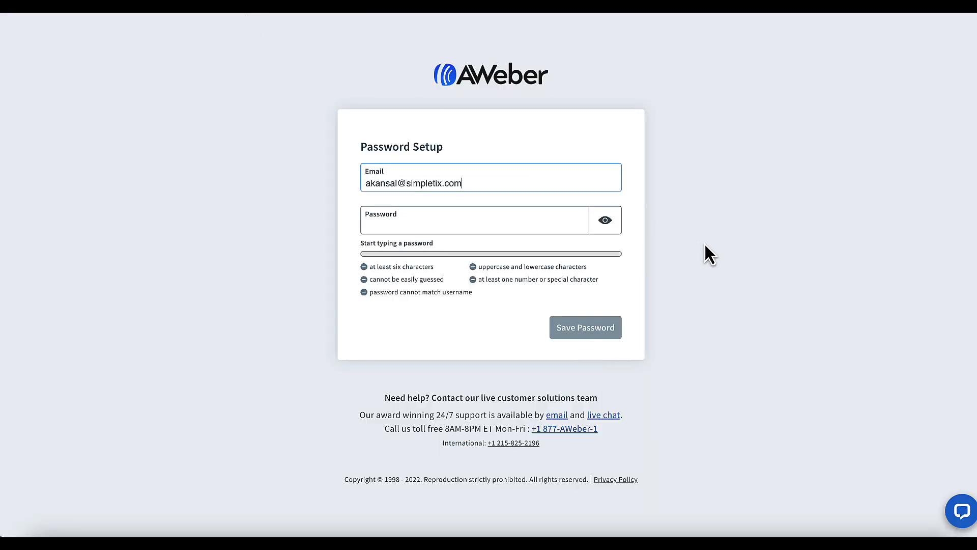
# Step: Save the new AWeber account password and go with the Free plan
pyautogui.click(596, 334)
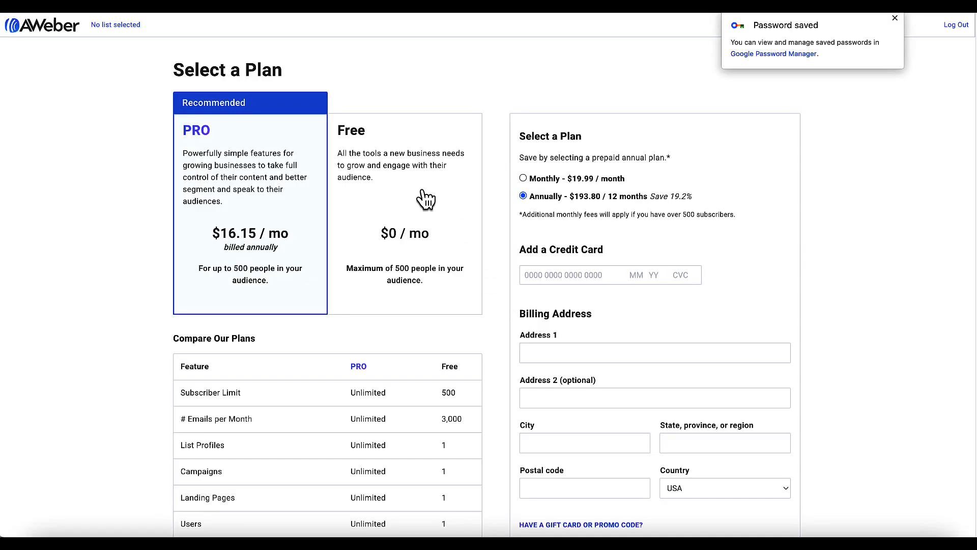
pyautogui.click(425, 199)
pyautogui.click(603, 216)
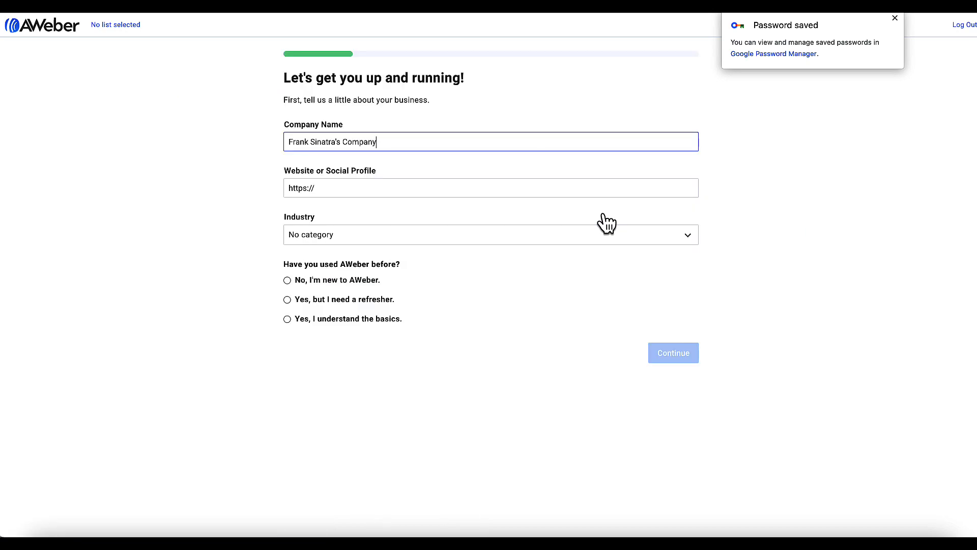
pyautogui.moveTo(382, 144); pyautogui.dragTo(265, 133)
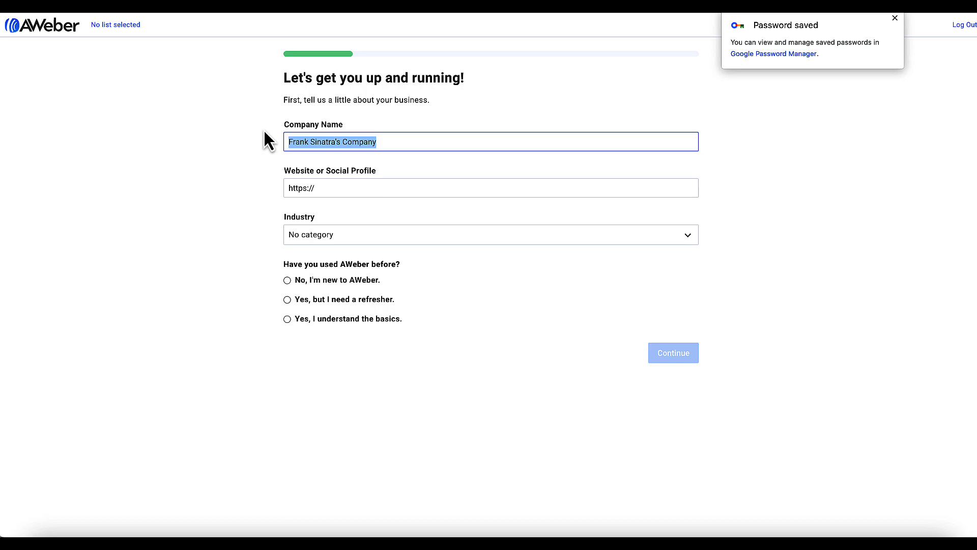
pyautogui.write('Asheville Zoo')
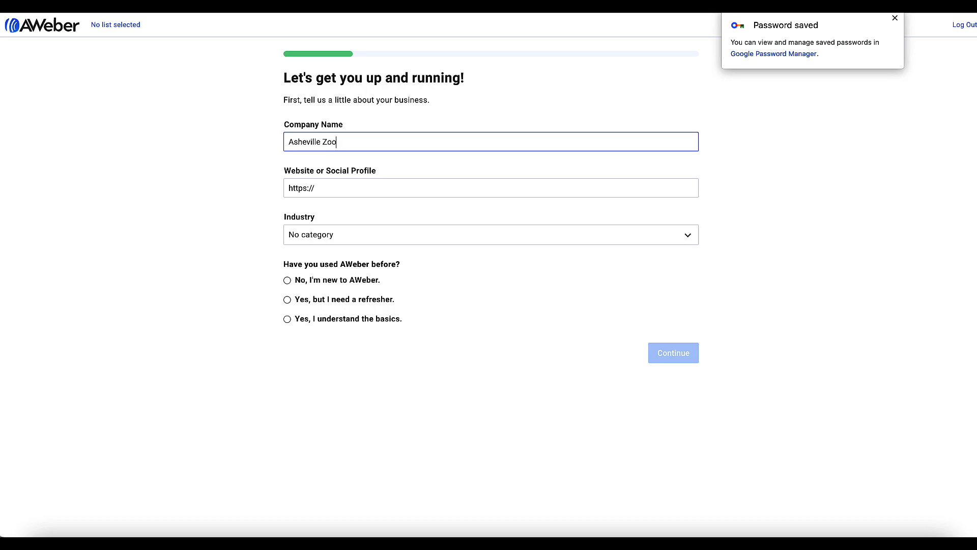
pyautogui.click(333, 192)
pyautogui.hotkey('ctrl', 'a')
pyautogui.hotkey('ctrl', 'v')
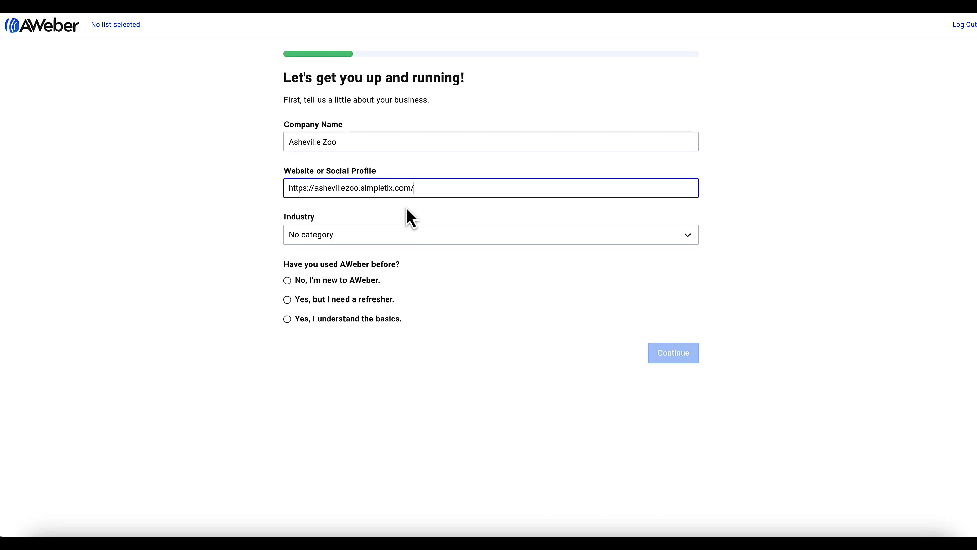
pyautogui.click(410, 242)
pyautogui.click(410, 244)
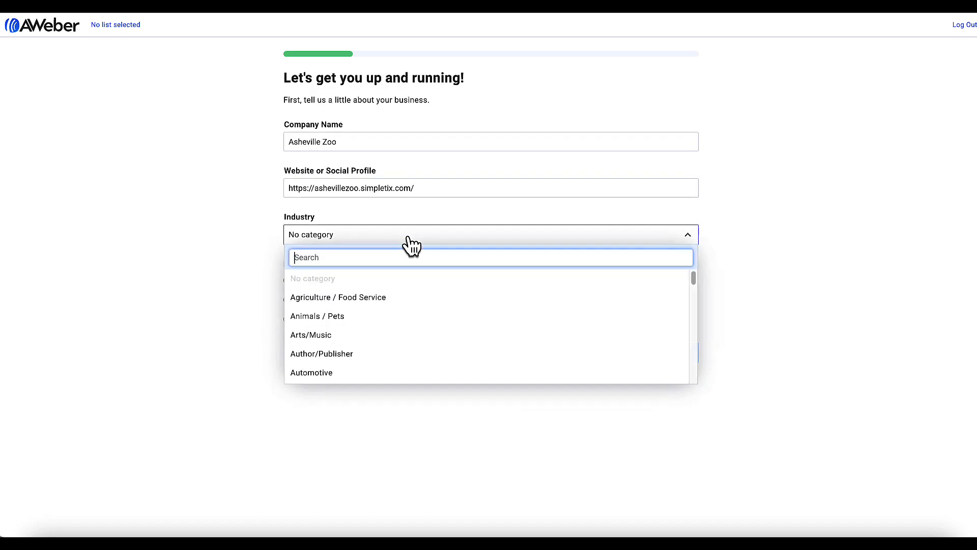
pyautogui.write('even')
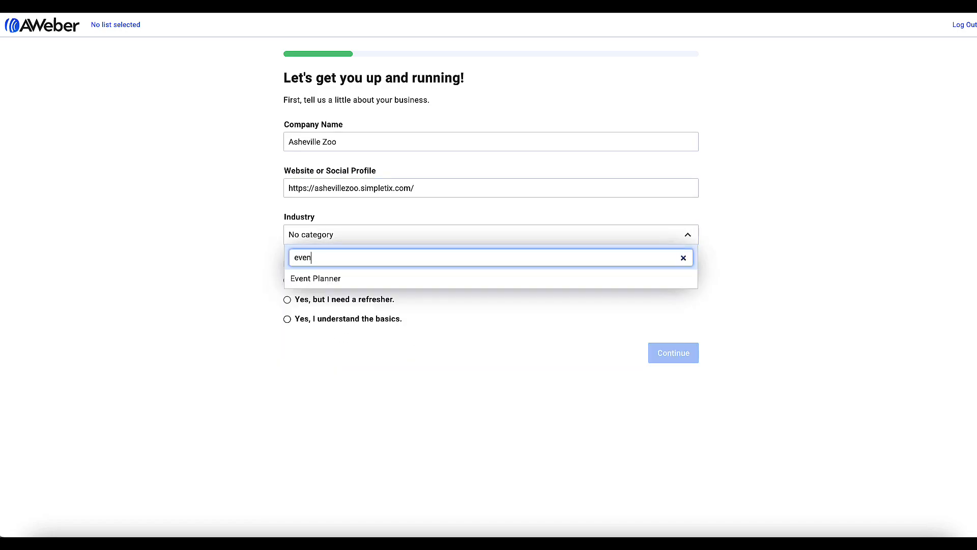
pyautogui.click(358, 282)
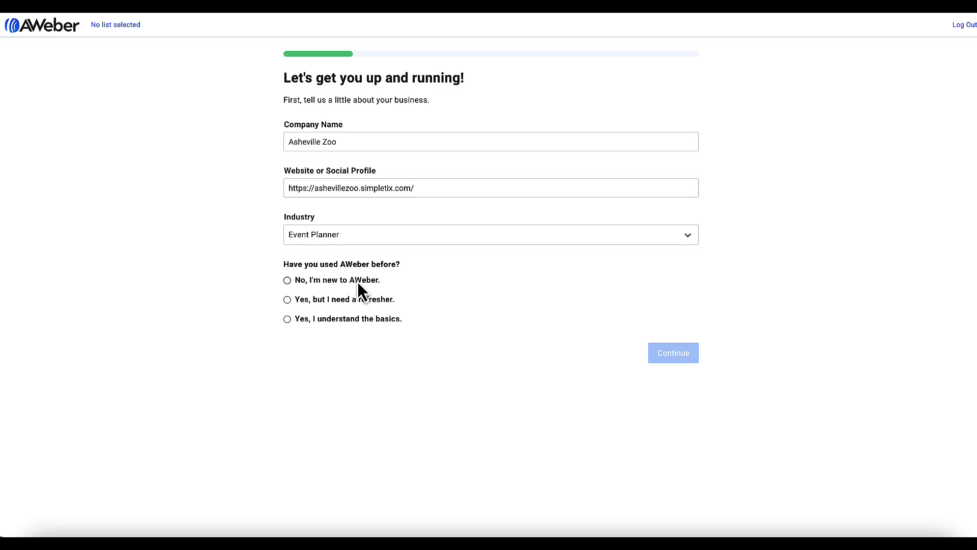
pyautogui.click(374, 320)
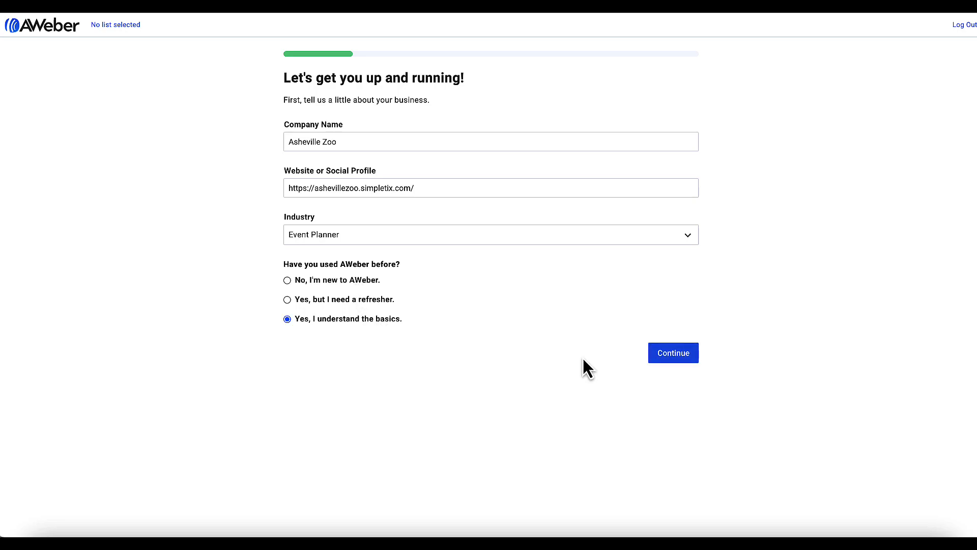
pyautogui.click(673, 353)
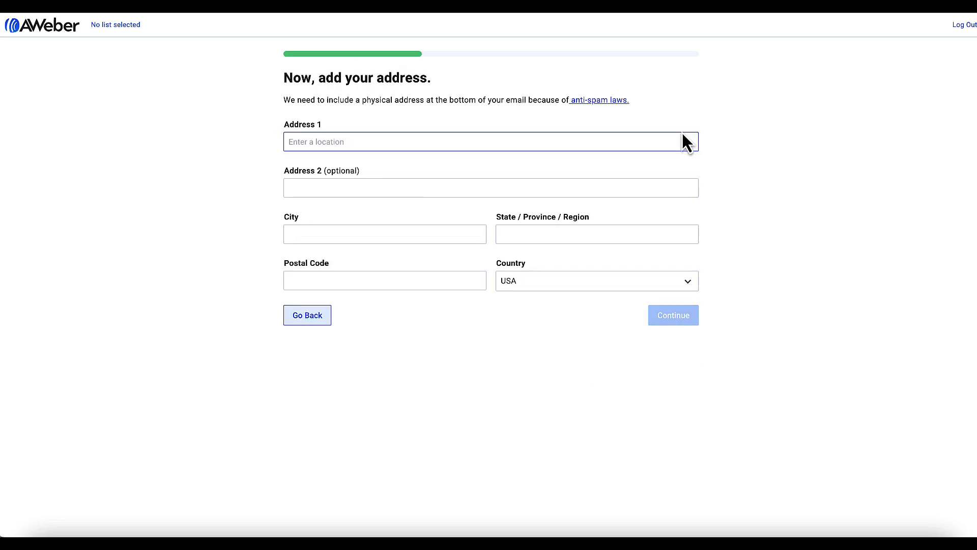
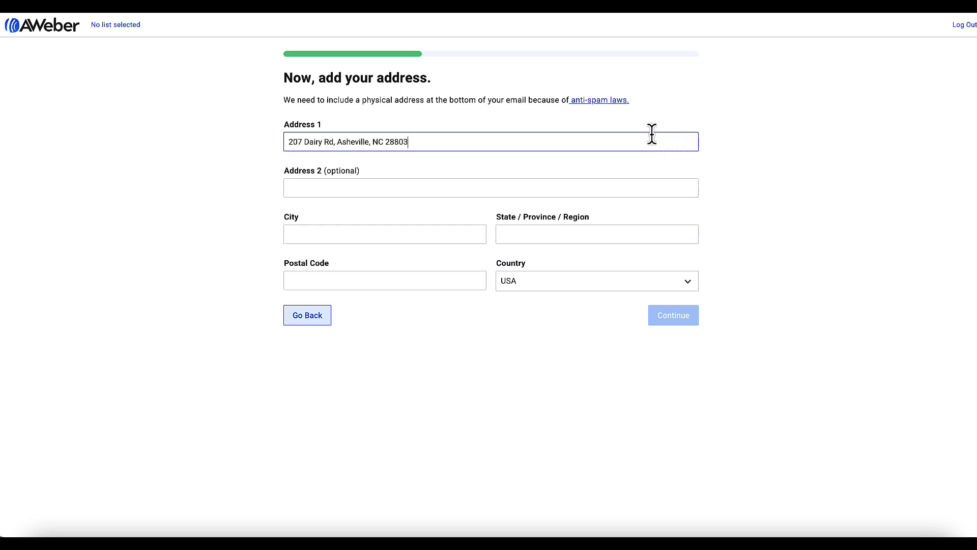
# Step: Fill in the business address using the suggested address match
pyautogui.click(379, 164)
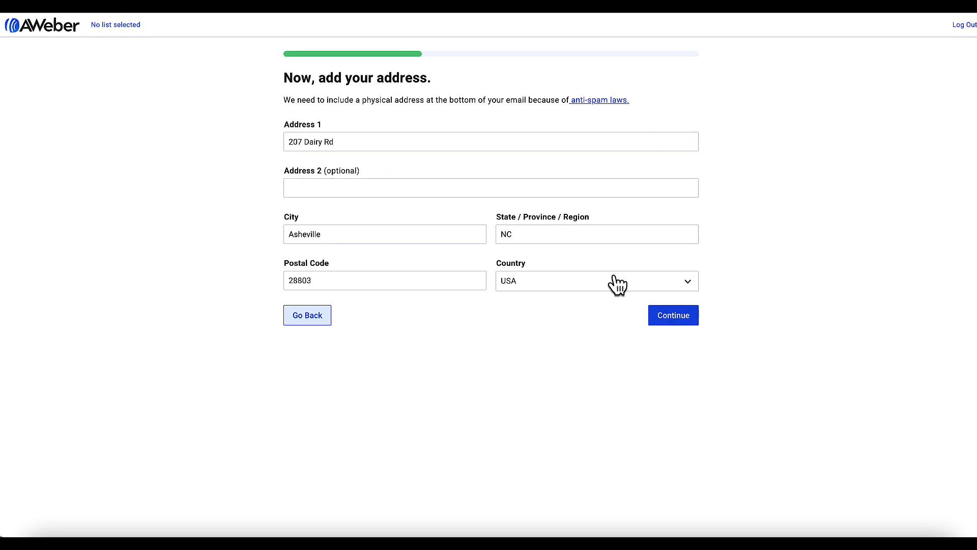
pyautogui.click(674, 320)
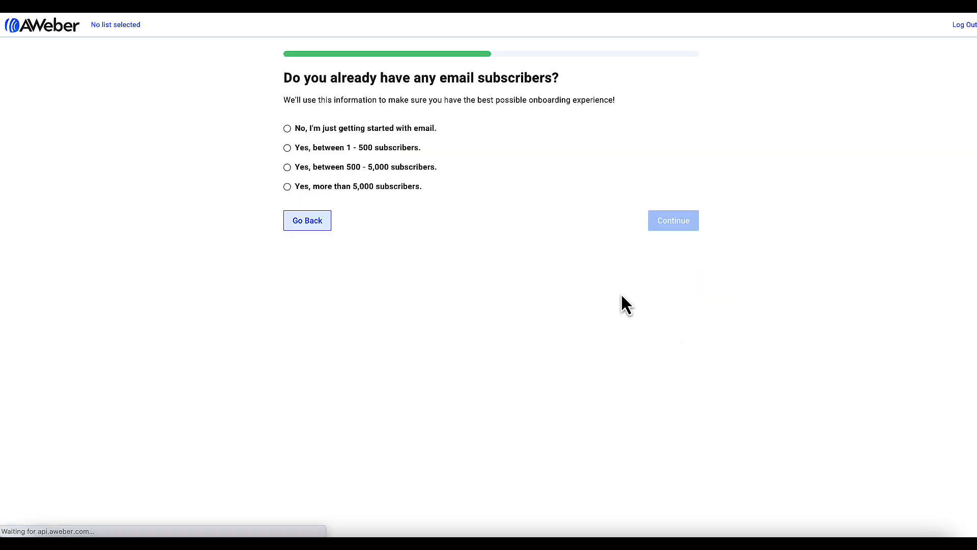
# Step: Answer 500 - 5,000 subscribers, new to email marketing, goal Promote Events, and other tool SimpleTix
pyautogui.click(393, 167)
pyautogui.click(667, 250)
pyautogui.click(395, 226)
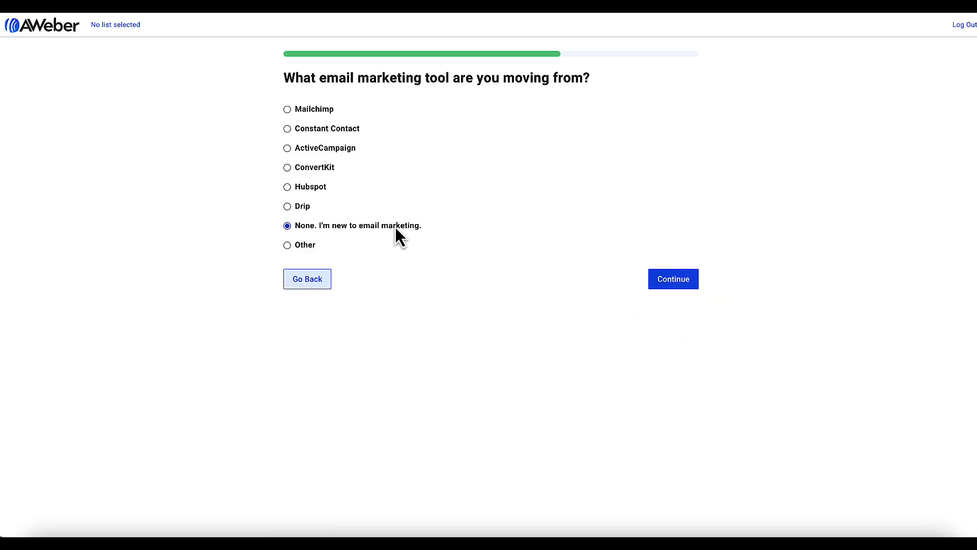
pyautogui.click(670, 280)
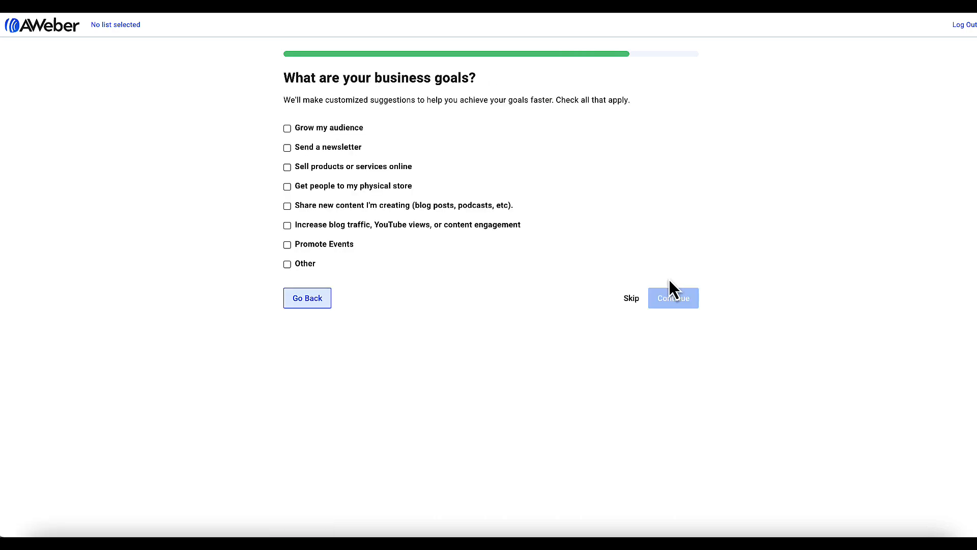
pyautogui.click(329, 247)
pyautogui.click(666, 300)
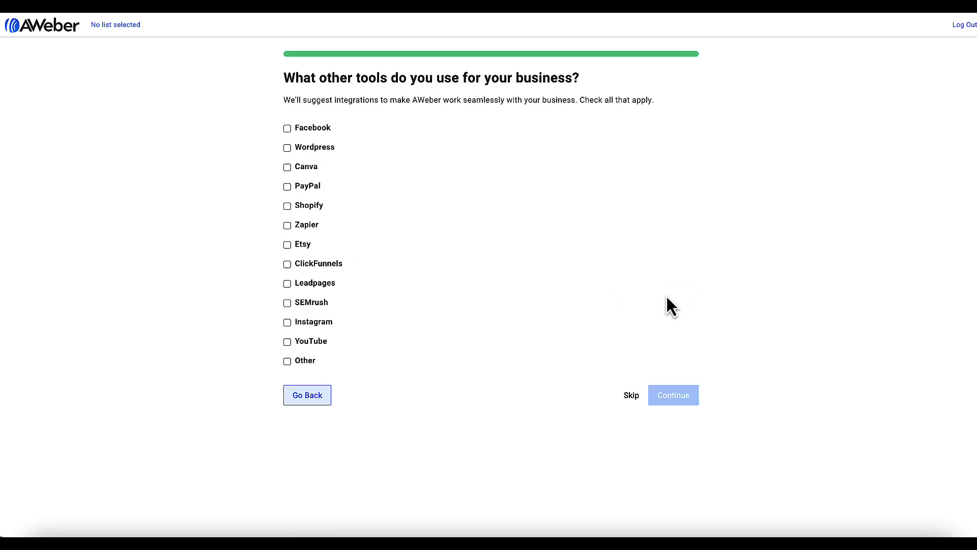
pyautogui.click(308, 360)
pyautogui.click(349, 379)
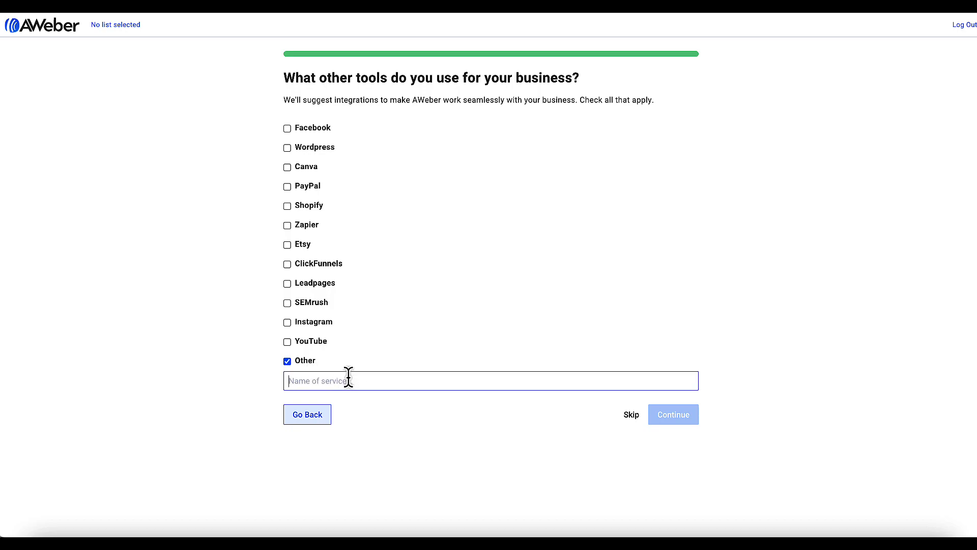
pyautogui.write('SimpleTix')
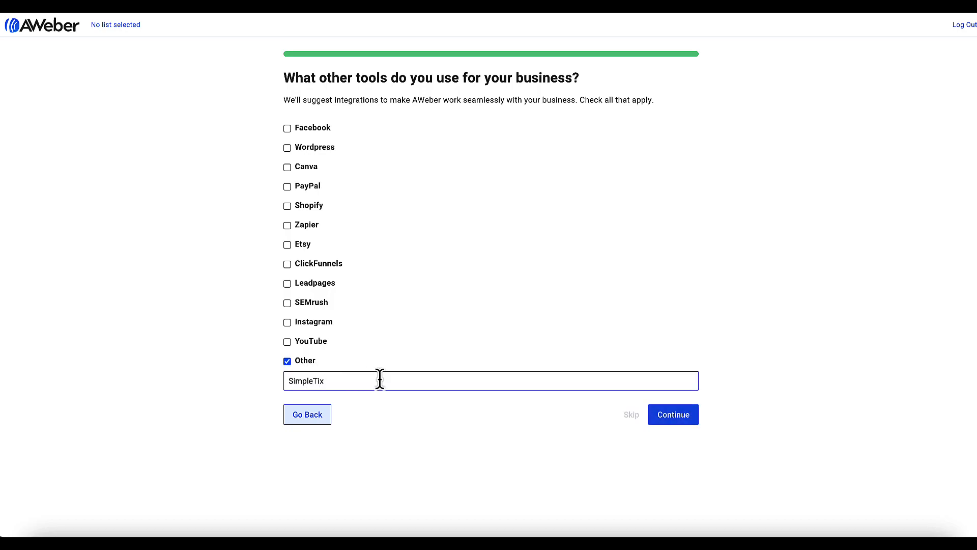
pyautogui.click(683, 417)
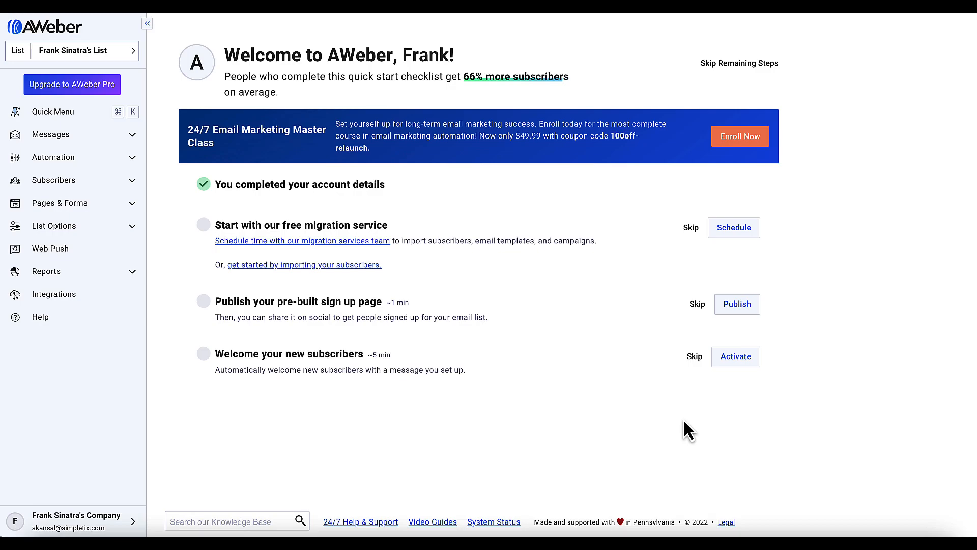
# Step: Show the Asheville Zoo list's Subscribers page with its one subscriber
pyautogui.click(93, 187)
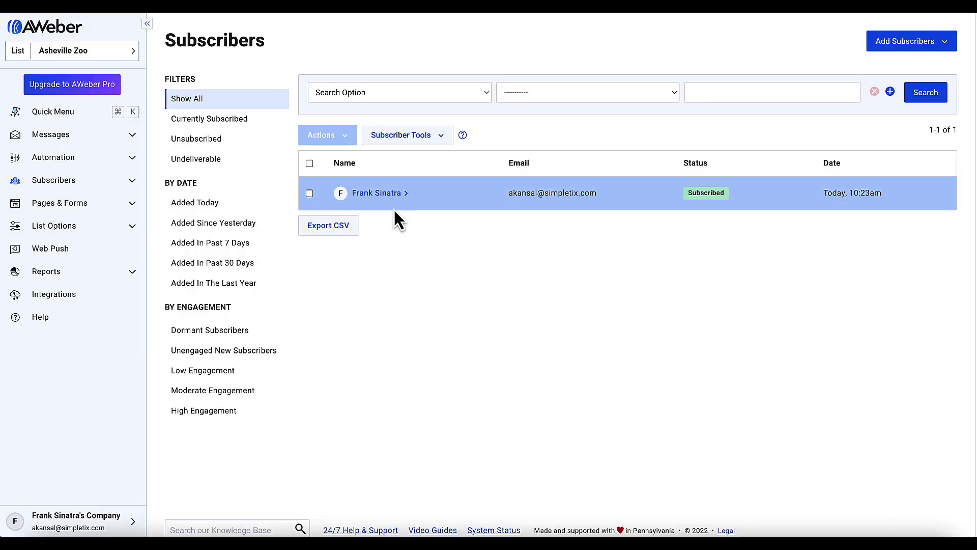
# Step: Add the tags simpletix, events and fall-events to the subscriber and save
pyautogui.click(384, 206)
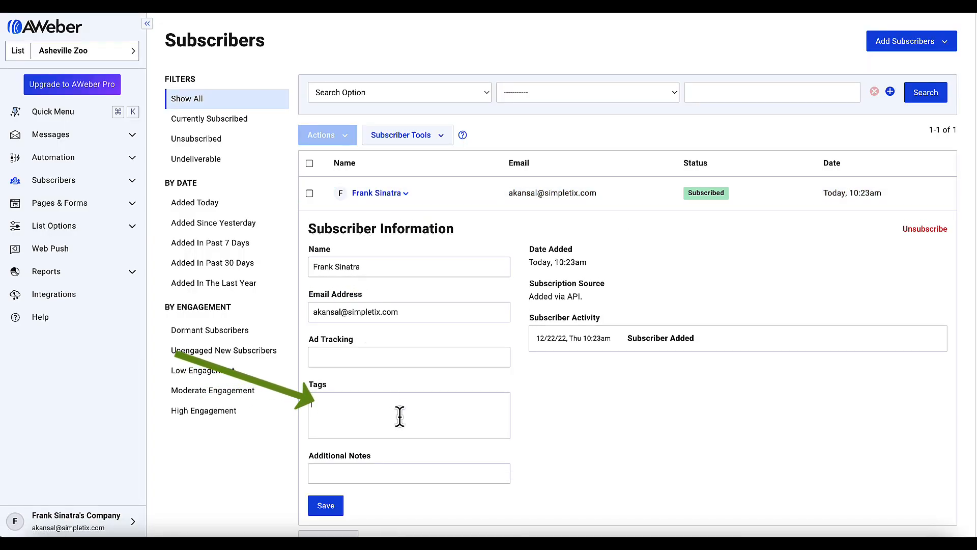
pyautogui.write('simplet')
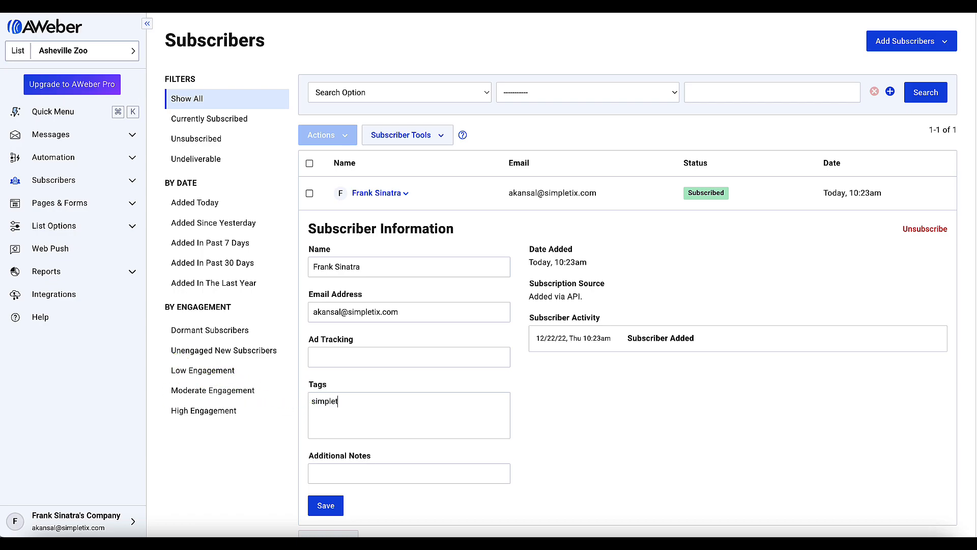
pyautogui.write('ix')
pyautogui.press('Return')
pyautogui.write('eve')
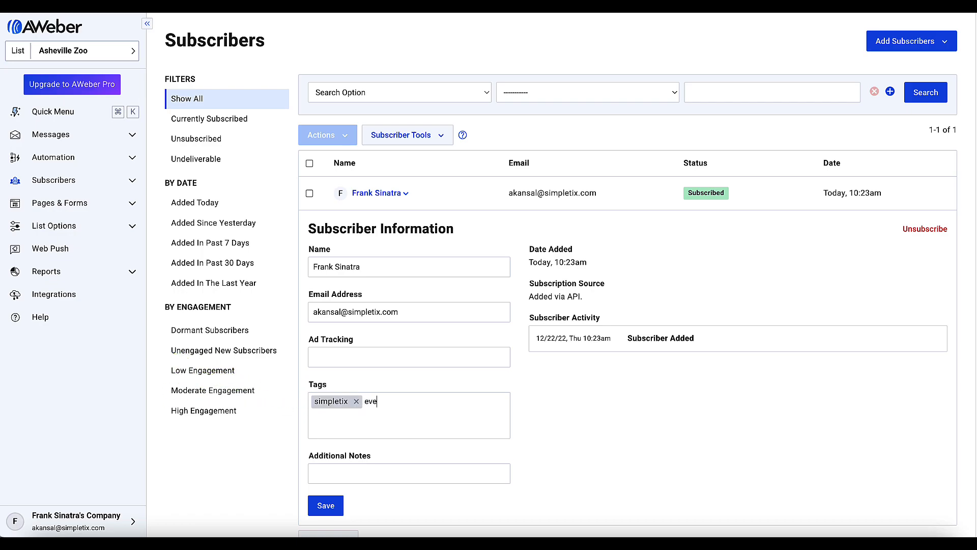
pyautogui.write('nts')
pyautogui.press('Return')
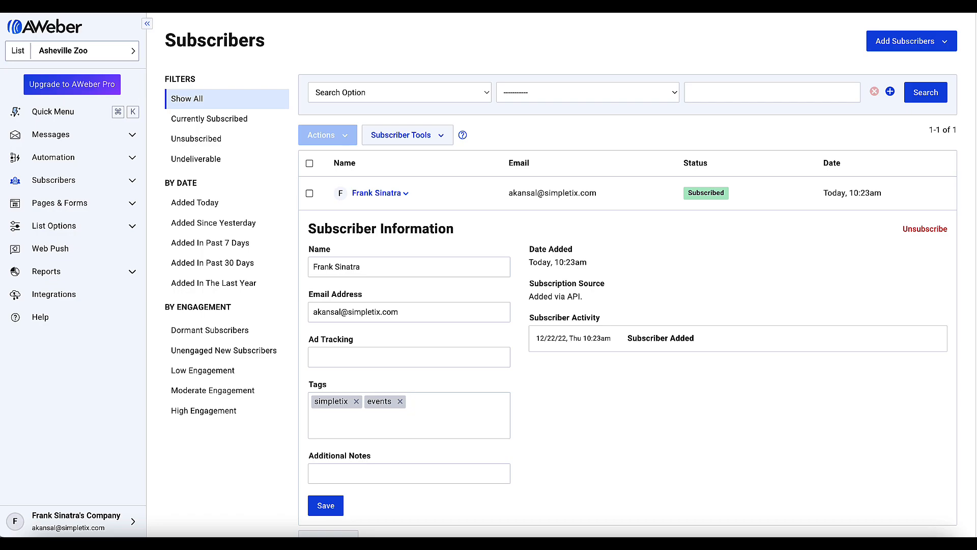
pyautogui.write('fall-events')
pyautogui.press('Return')
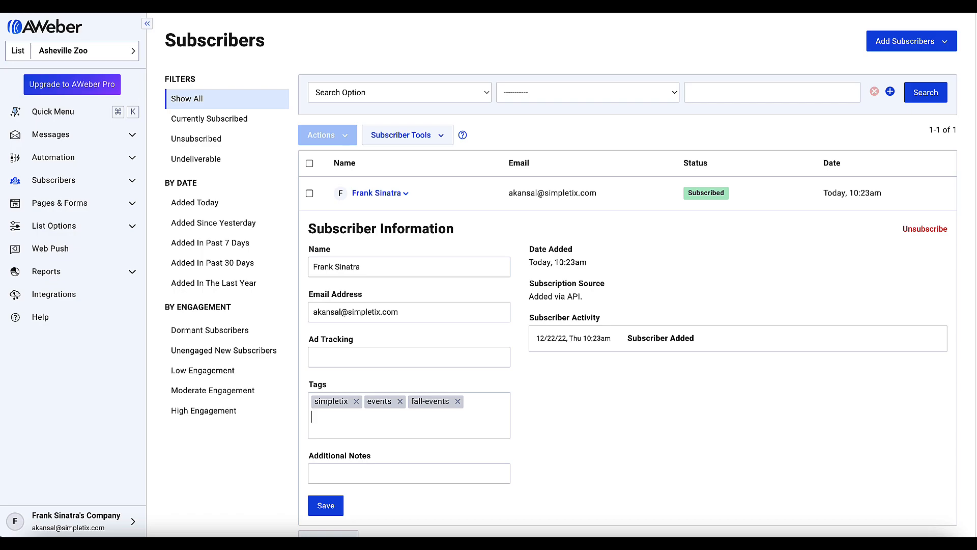
pyautogui.click(326, 506)
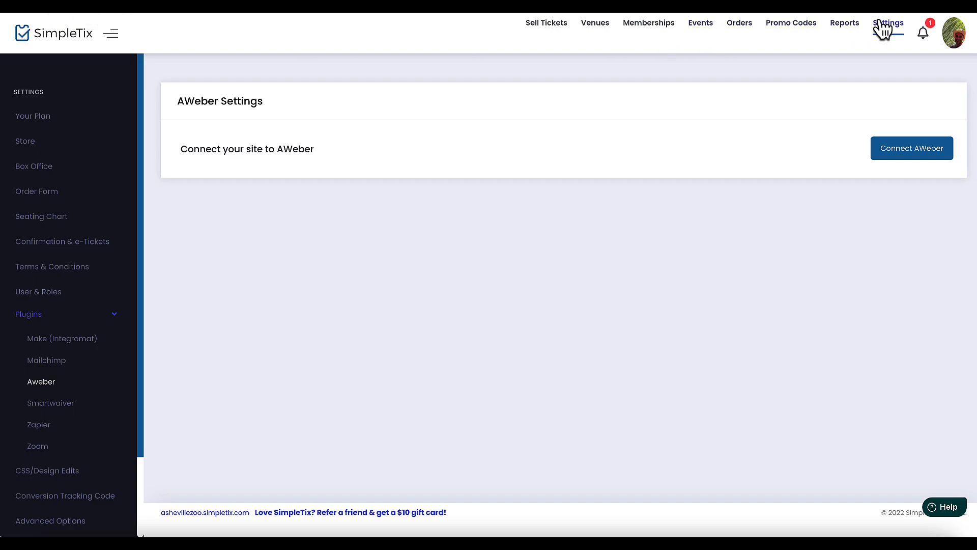
# Step: Expand the Plugins group in SimpleTix settings to reach the AWeber settings page
pyautogui.click(24, 319)
pyautogui.click(24, 323)
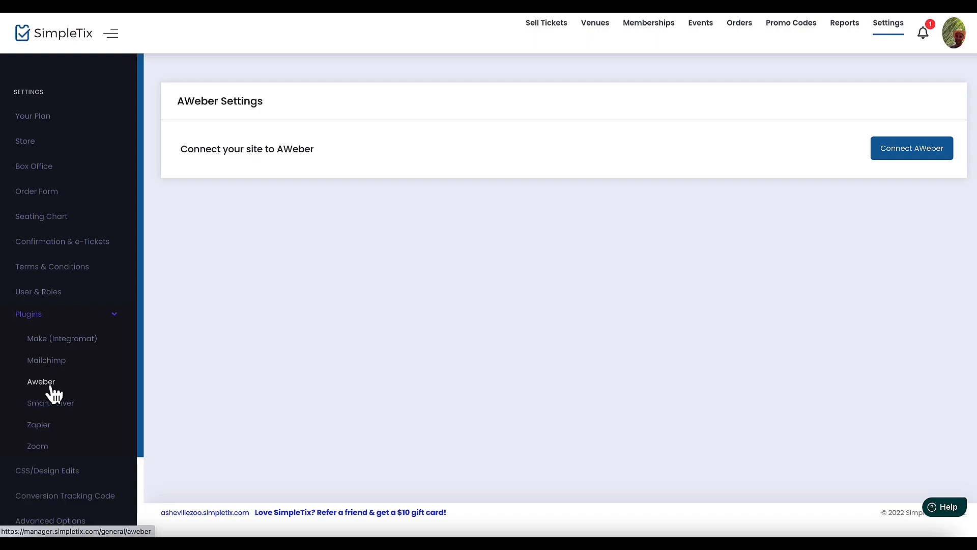
# Step: Connect the Asheville Zoo site to AWeber using the saved login and allow access
pyautogui.click(905, 151)
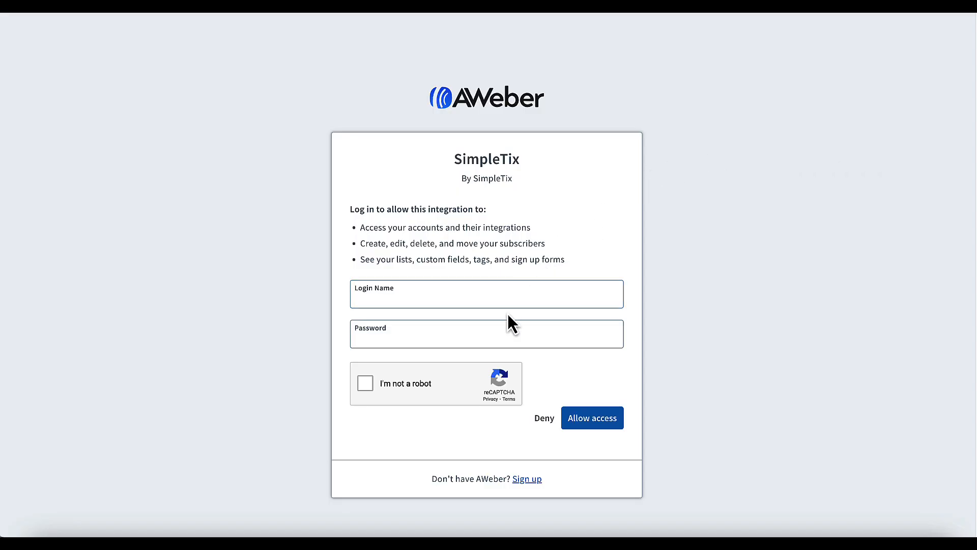
pyautogui.click(526, 297)
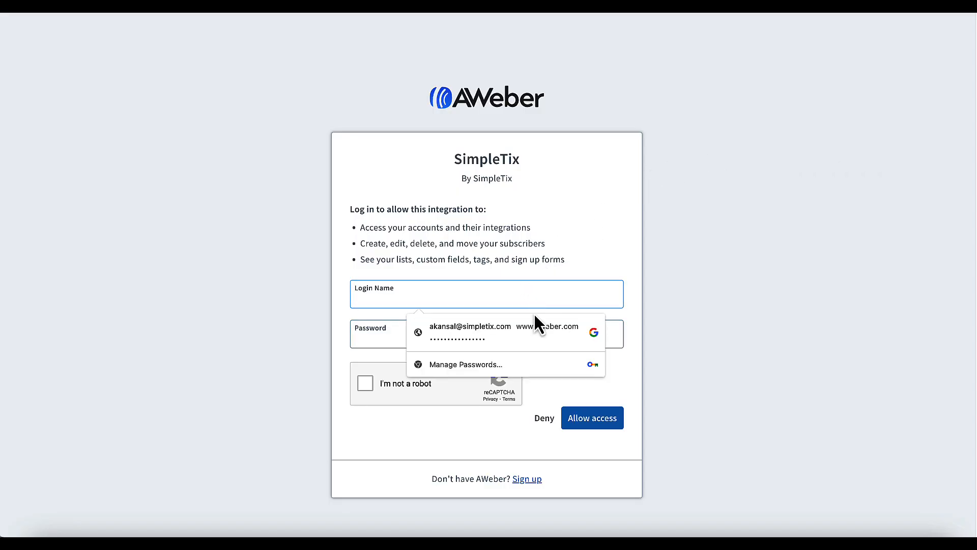
pyautogui.click(529, 332)
pyautogui.click(409, 386)
pyautogui.click(593, 418)
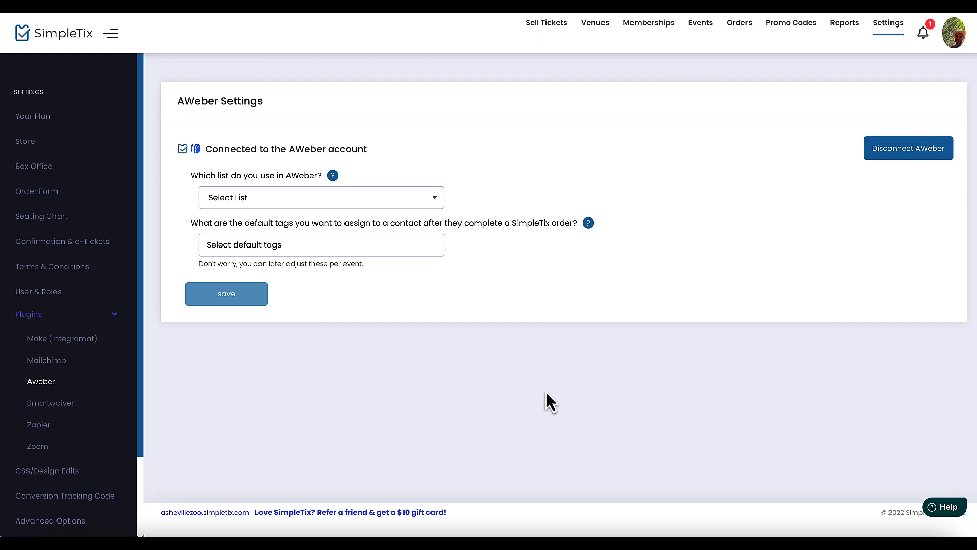
# Step: Select the Asheville Zoo list, add default tags simpletix and events, and save
pyautogui.click(360, 203)
pyautogui.click(299, 237)
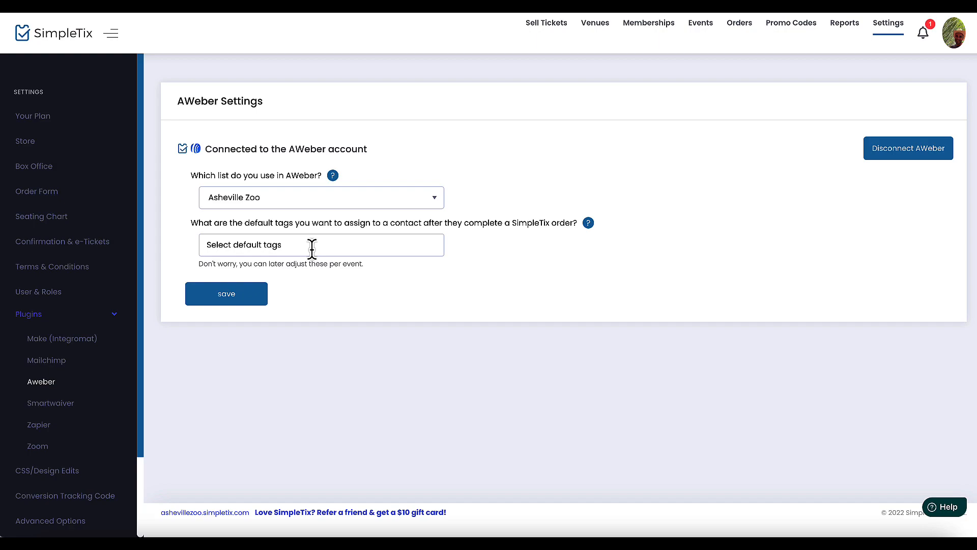
pyautogui.click(312, 247)
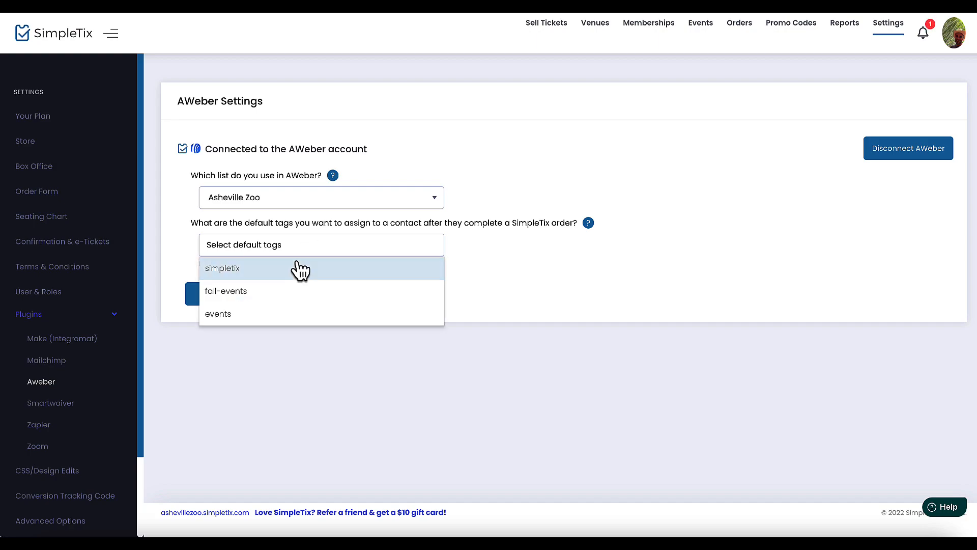
pyautogui.click(294, 278)
pyautogui.click(326, 250)
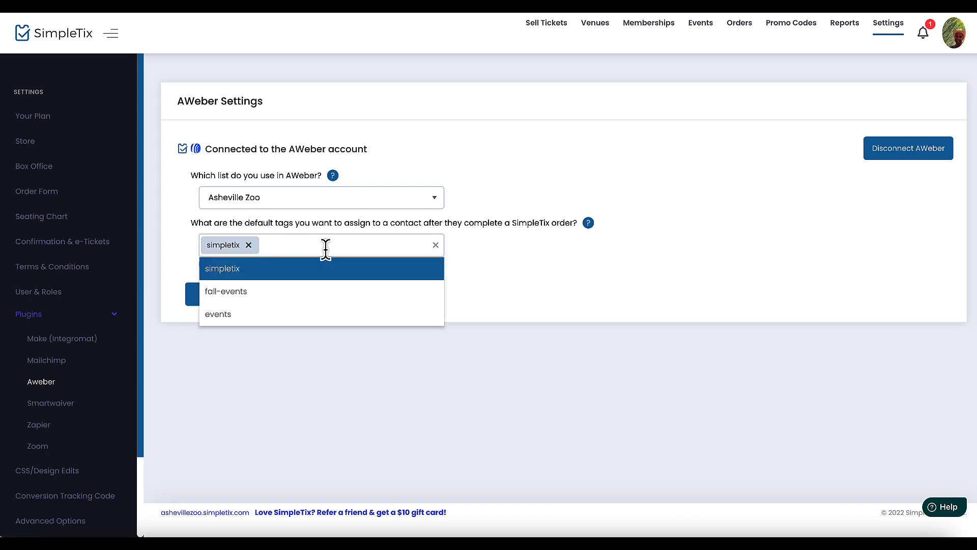
pyautogui.click(301, 317)
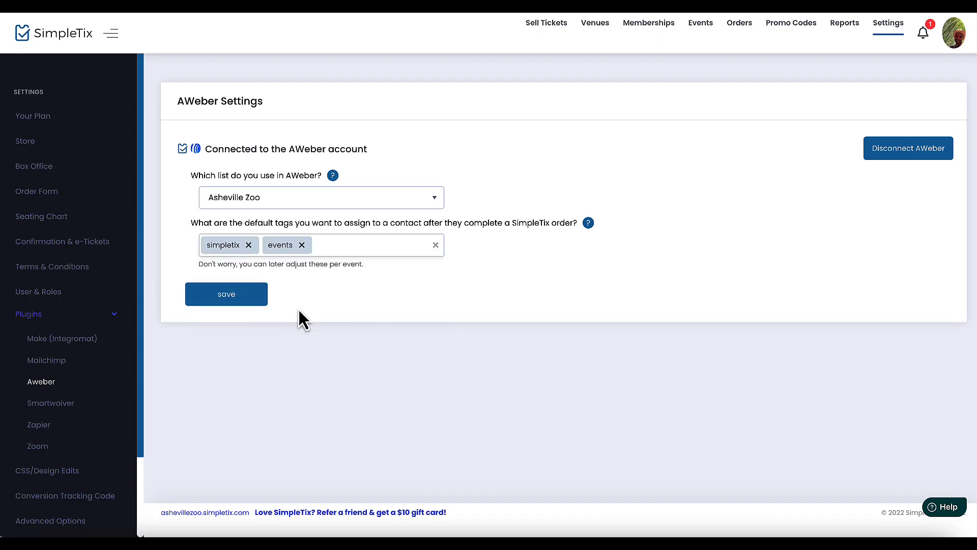
pyautogui.click(253, 295)
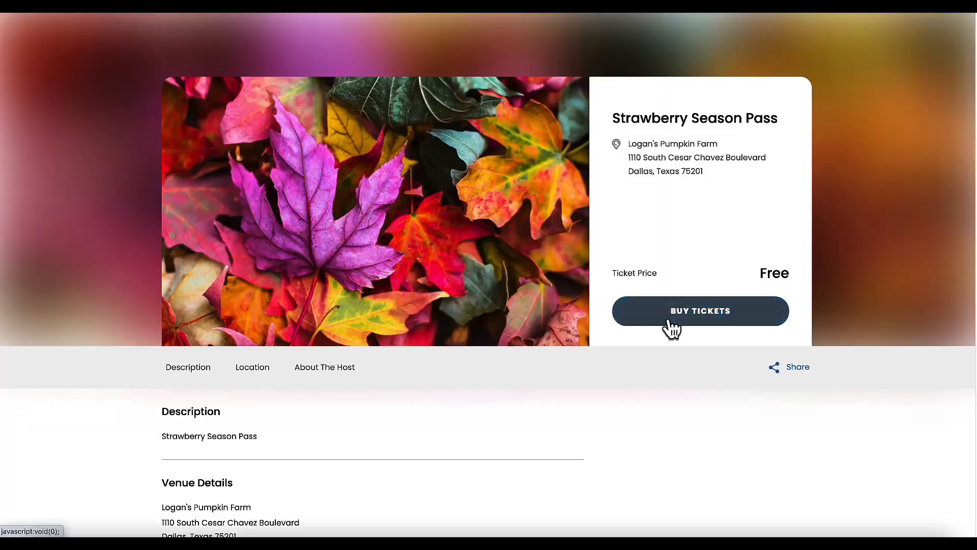
# Step: Choose one Adult Strawberry Season Pass ticket and proceed to checkout
pyautogui.click(680, 320)
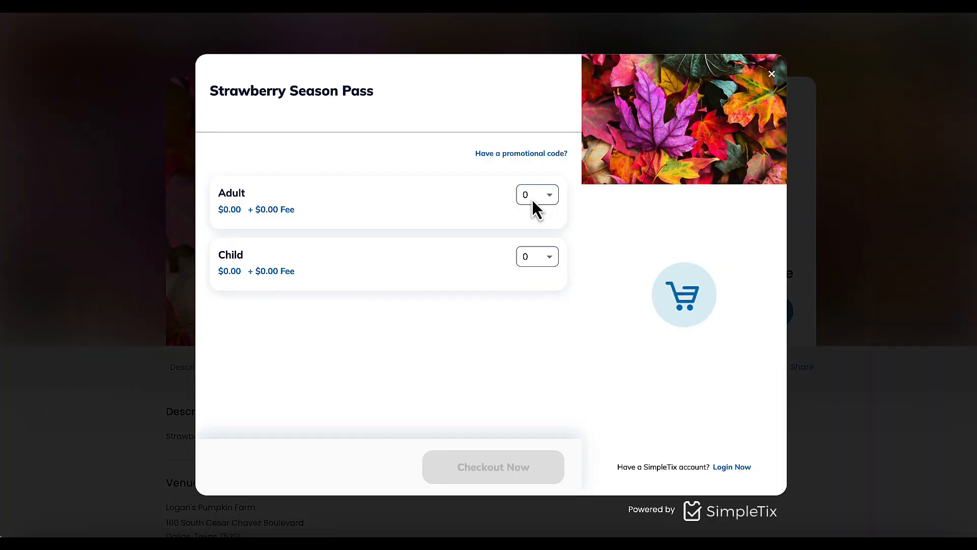
pyautogui.click(532, 198)
pyautogui.click(530, 234)
pyautogui.click(496, 456)
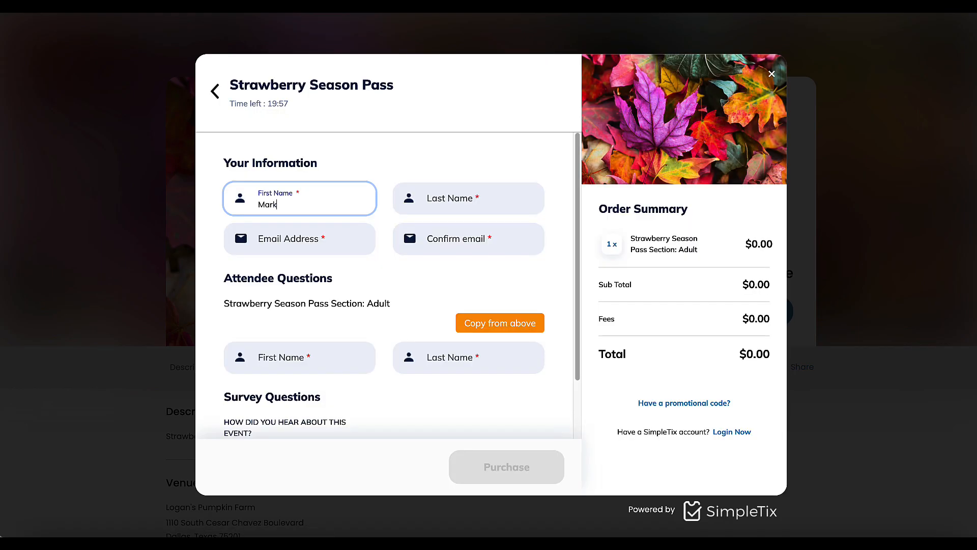
# Step: Enter the buyer's last name and e-mail, copy them to attendee fields, answer the survey, and purchase
pyautogui.press('Tab')
pyautogui.write('Sample')
pyautogui.press('Tab')
pyautogui.press('Tab')
pyautogui.click(500, 324)
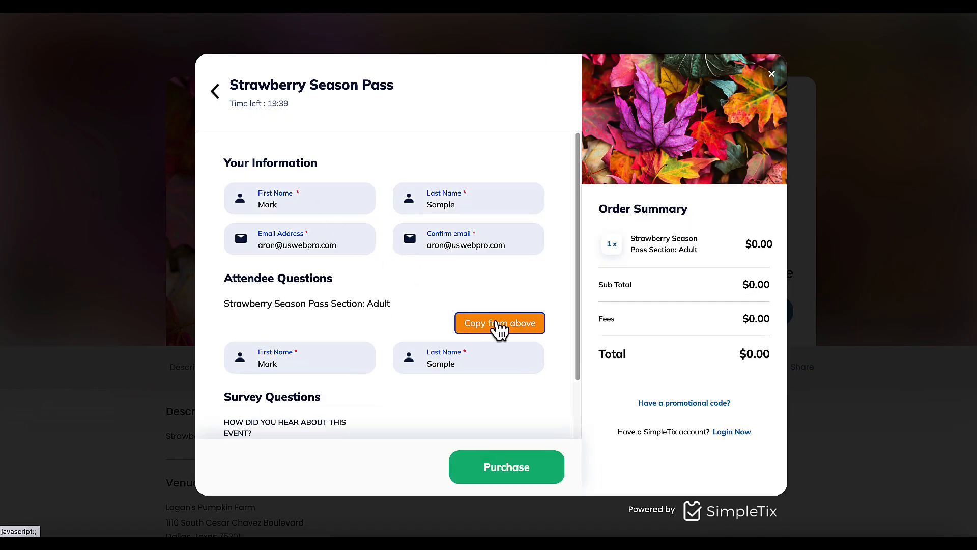
pyautogui.scroll(-2, 312, 356)
pyautogui.click(312, 399)
pyautogui.click(271, 332)
pyautogui.click(521, 471)
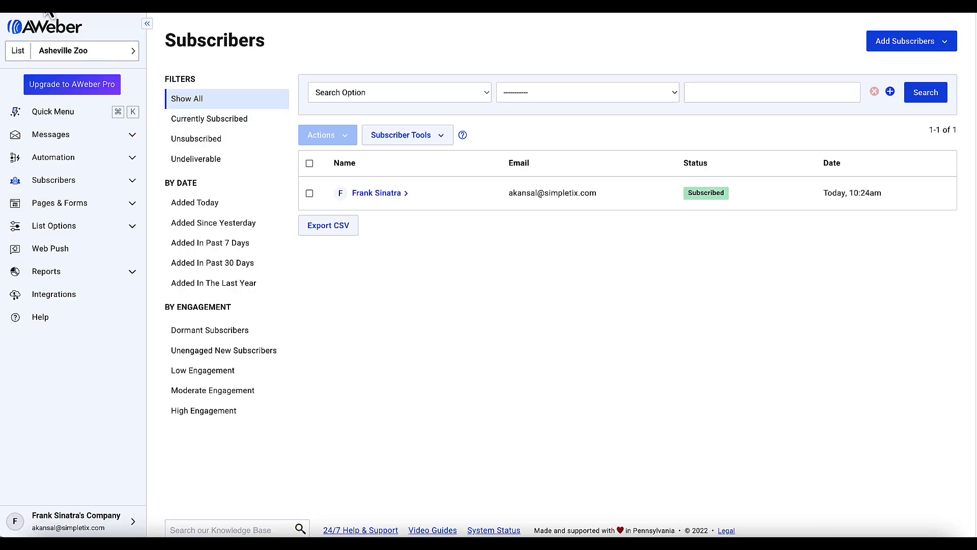
# Step: Reload the Subscribers list and expand the new pending subscriber tagged events and simpletix
pyautogui.click(46, 9)
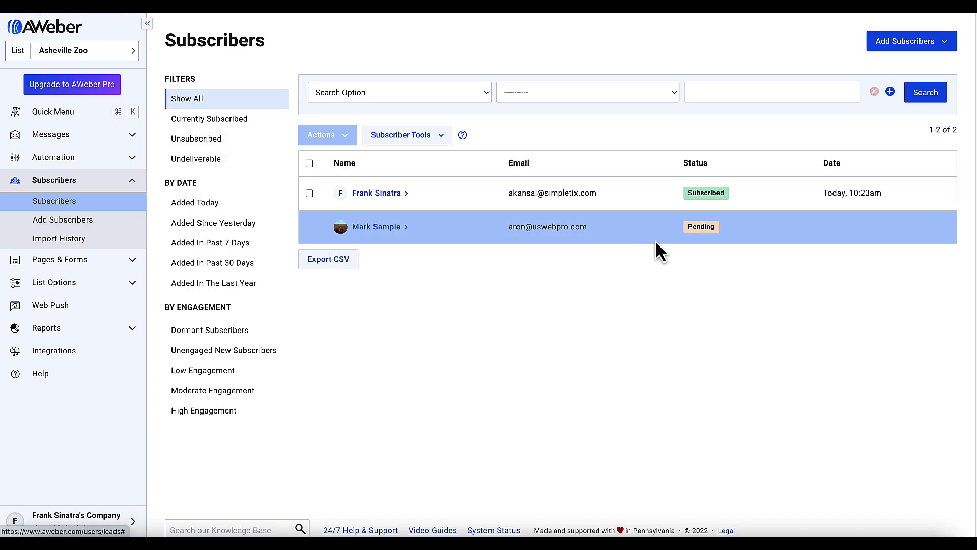
pyautogui.click(375, 227)
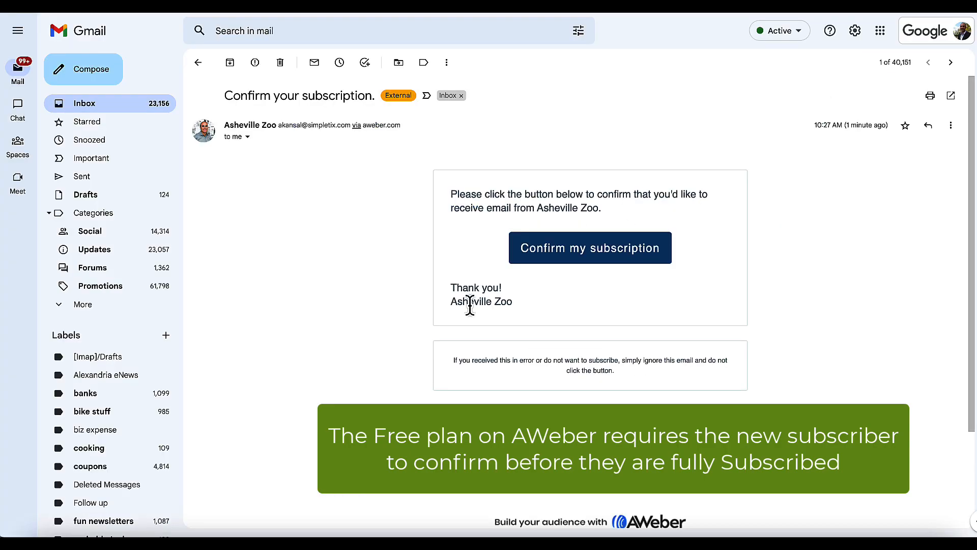
# Step: Confirm the Asheville Zoo subscription from the Gmail confirmation e-mail
pyautogui.click(576, 256)
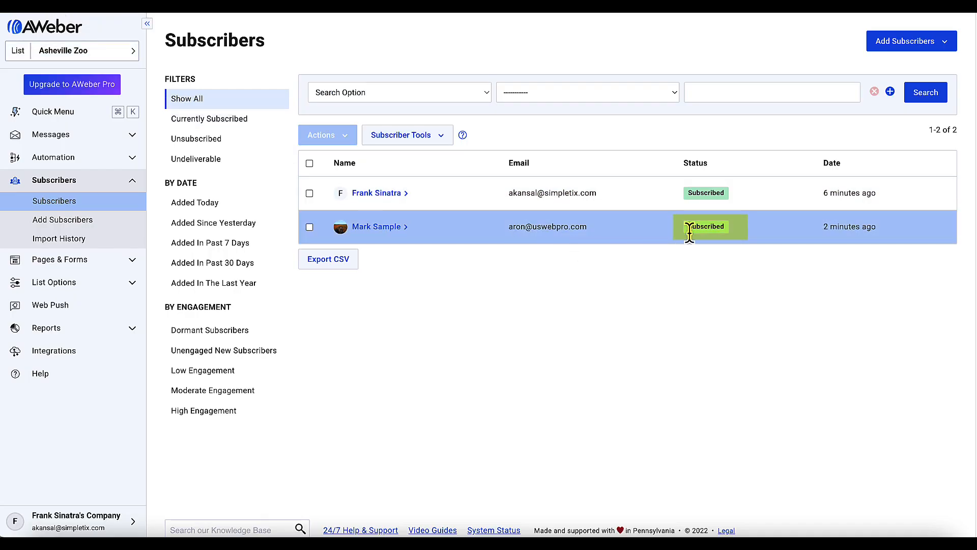
# Step: Expand the Subscribed test subscriber's name in AWeber to view its Subscriber Information
pyautogui.click(375, 226)
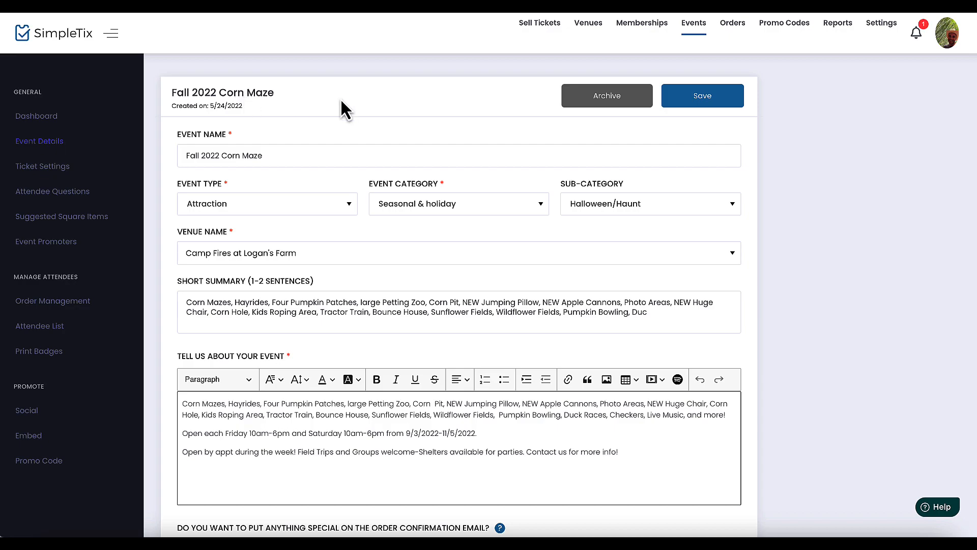
# Step: Choose Asheville Zoo as the Fall 2022 Corn Maze event's AWeber list
pyautogui.moveTo(972, 81); pyautogui.dragTo(961, 484)
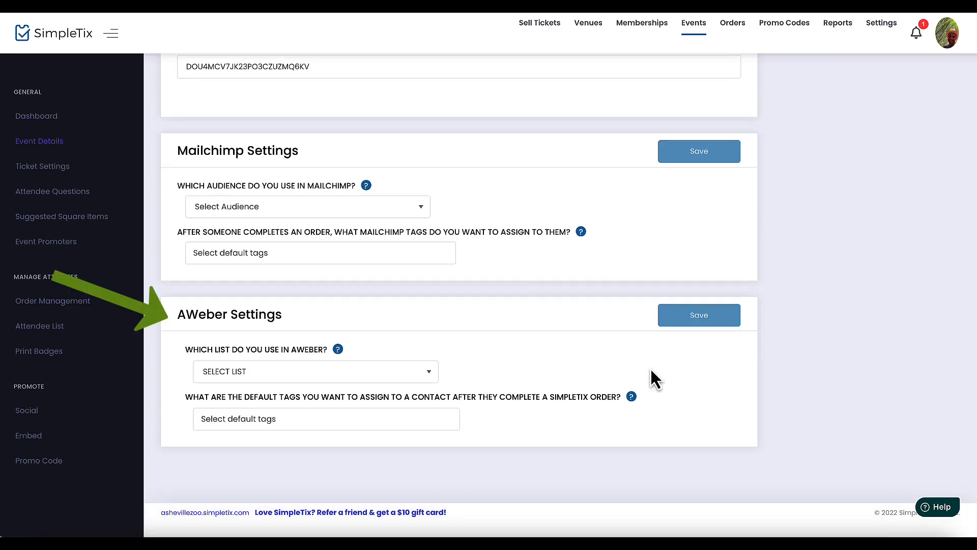
pyautogui.click(399, 373)
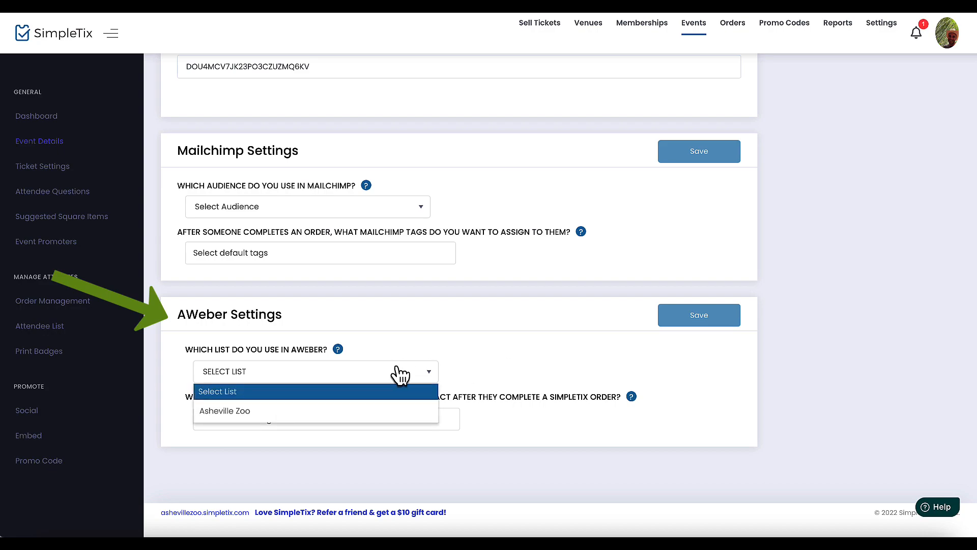
pyautogui.click(307, 412)
# Step: Tag the event with simpletix, events, fall2023 and agritourism, and save its AWeber settings
pyautogui.click(299, 418)
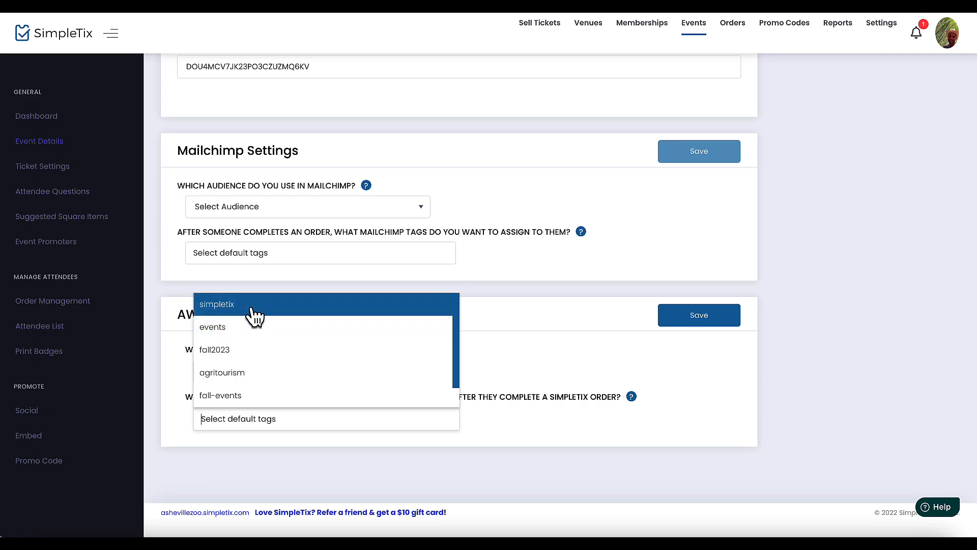
pyautogui.click(252, 307)
pyautogui.click(286, 418)
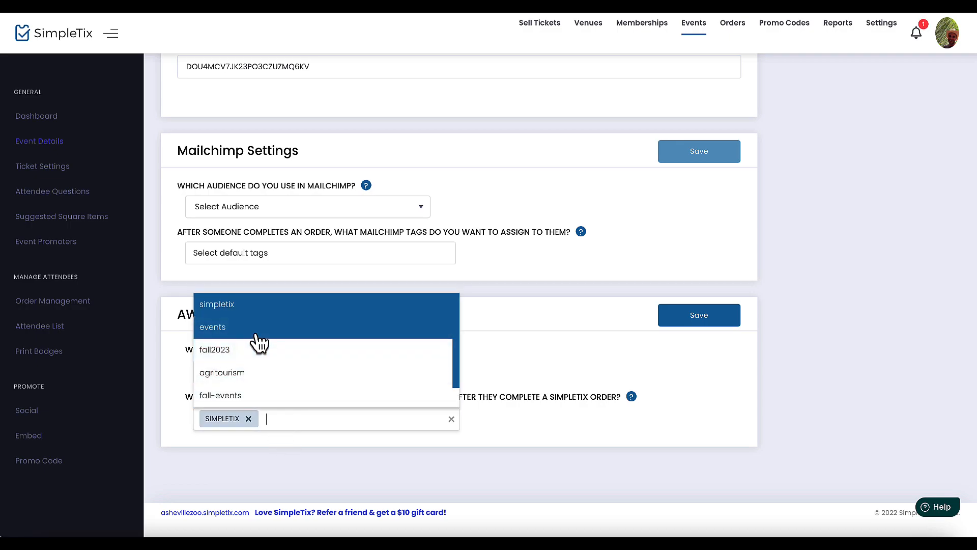
pyautogui.click(257, 330)
pyautogui.click(349, 423)
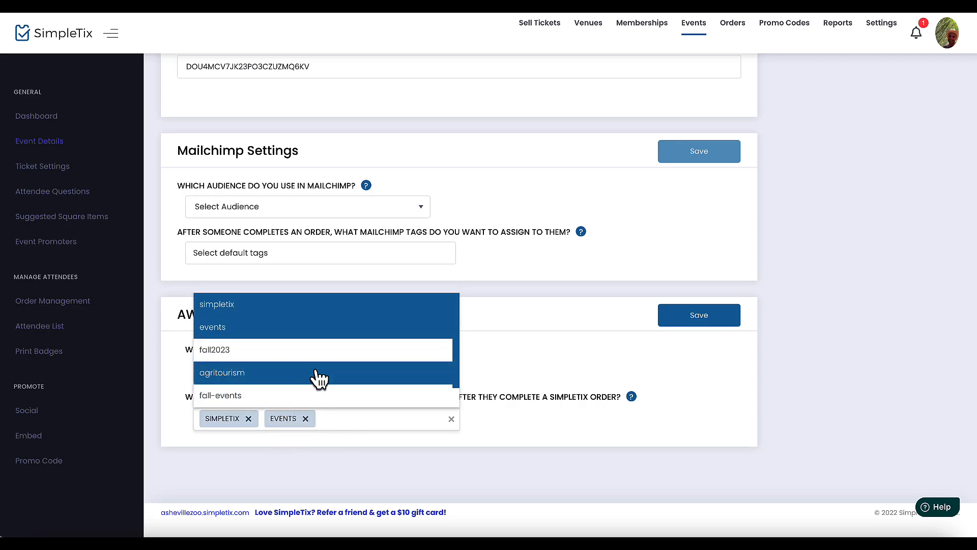
pyautogui.click(316, 349)
pyautogui.click(402, 423)
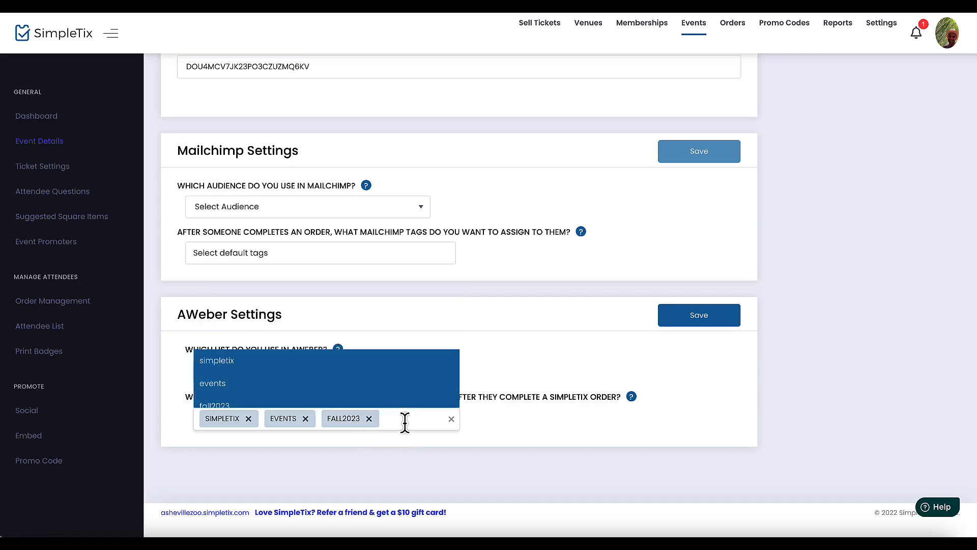
pyautogui.click(337, 382)
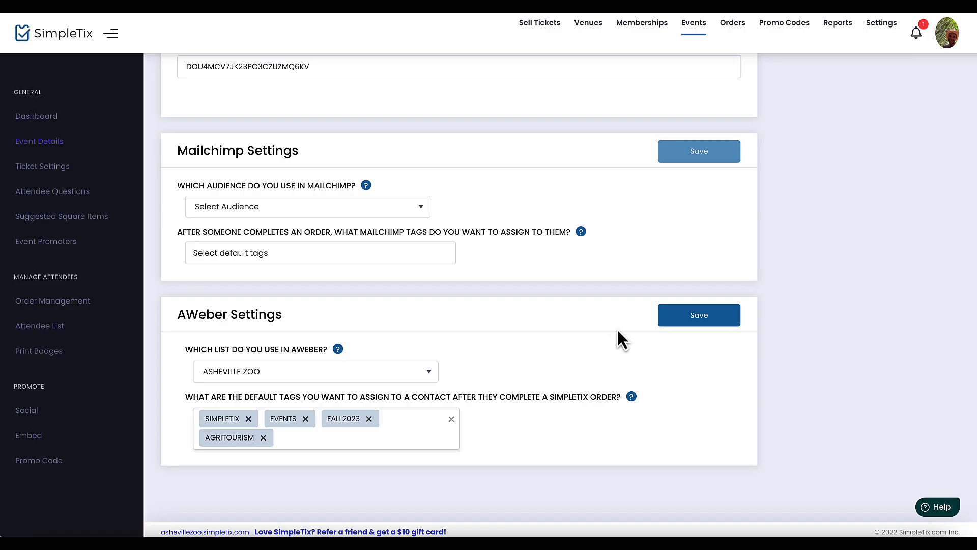
pyautogui.click(701, 325)
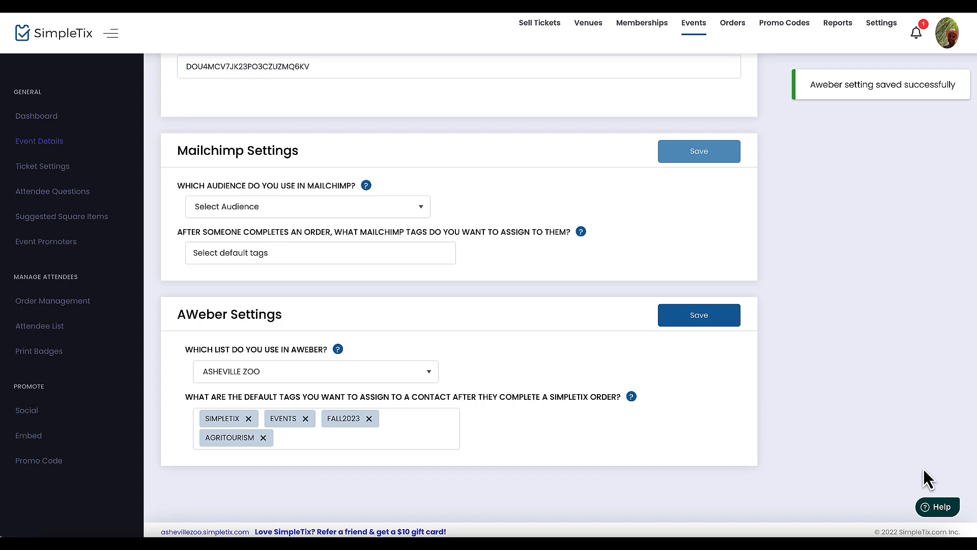
pyautogui.click(689, 312)
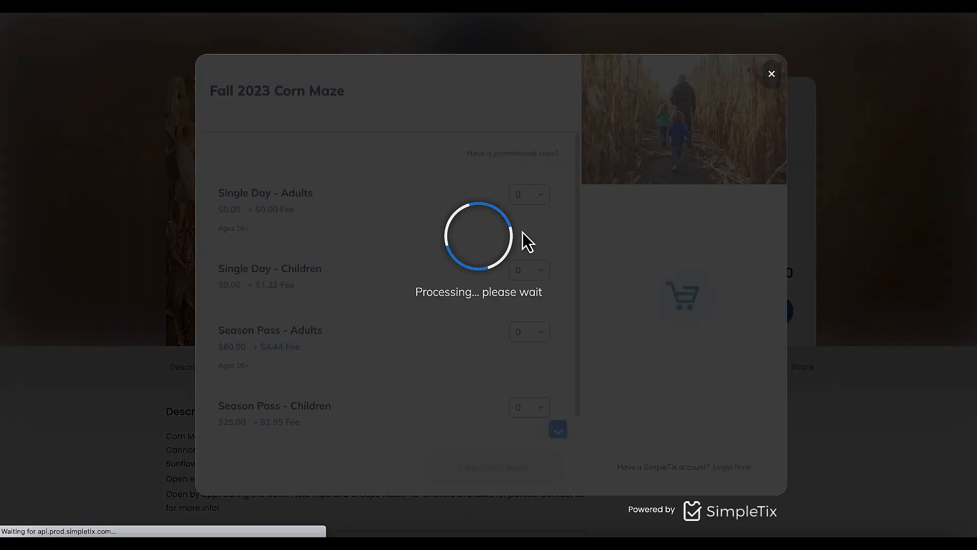
# Step: Select one Single Day - Adults ticket and proceed to checkout
pyautogui.click(524, 196)
pyautogui.click(516, 245)
pyautogui.click(509, 472)
# Step: Enter the buyer's first name and e-mail twice, copy details to the attendee, and purchase
pyautogui.write('Martha')
pyautogui.press('Tab')
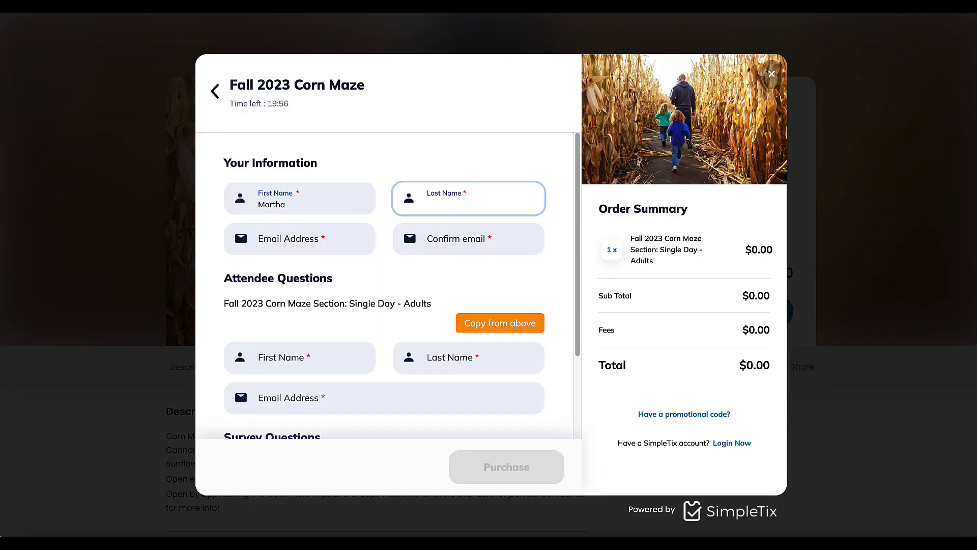
pyautogui.press('Tab')
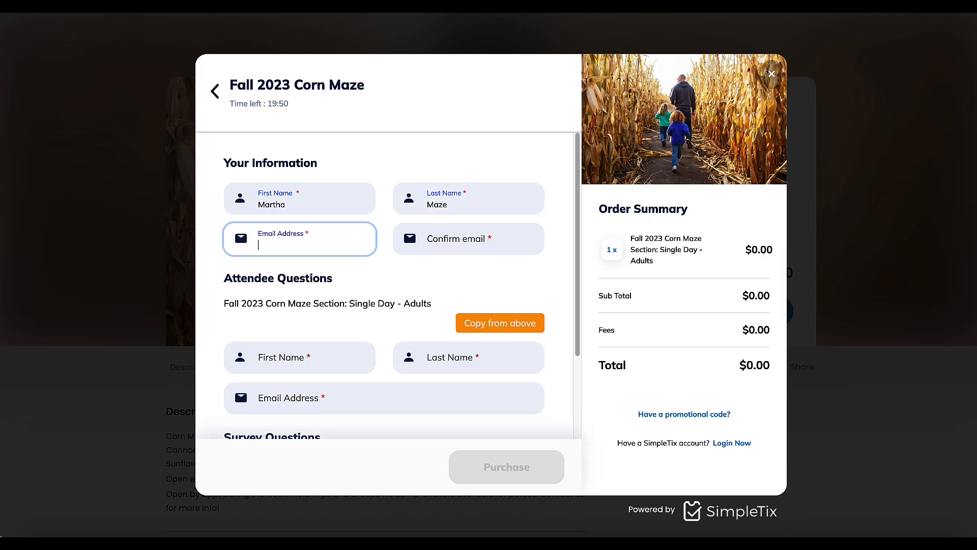
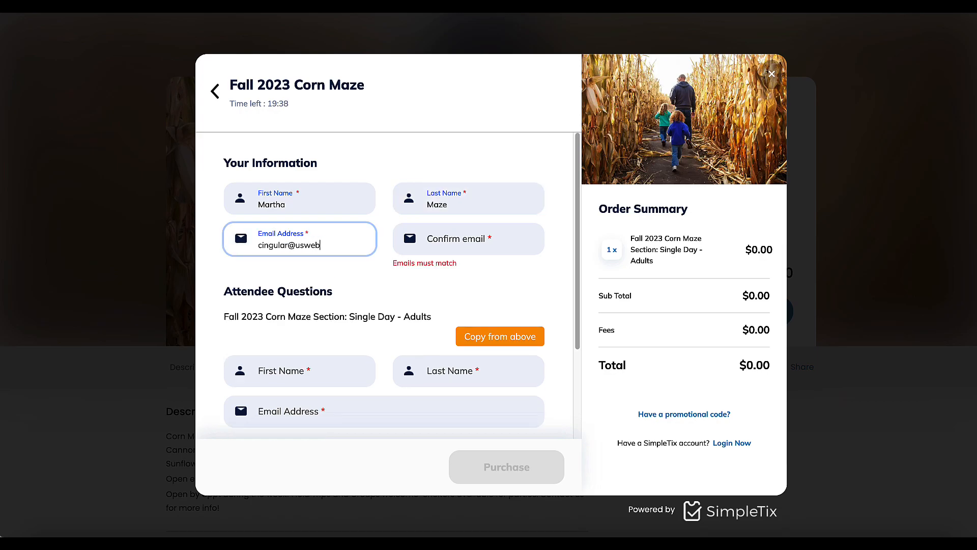
pyautogui.press('Tab')
pyautogui.click(500, 322)
pyautogui.click(515, 478)
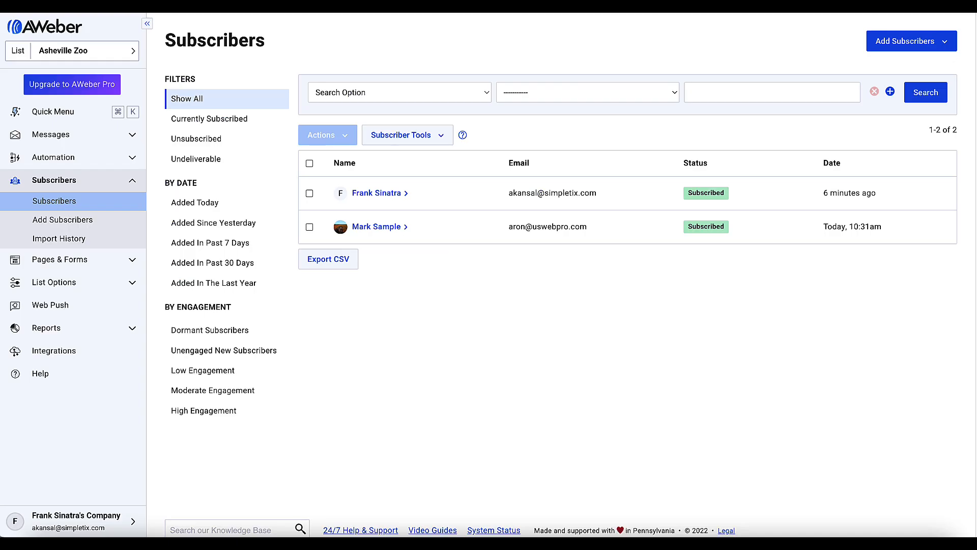
# Step: Reload AWeber's Subscribers list and expand the newest pending subscriber to check its four tags
pyautogui.click(53, 8)
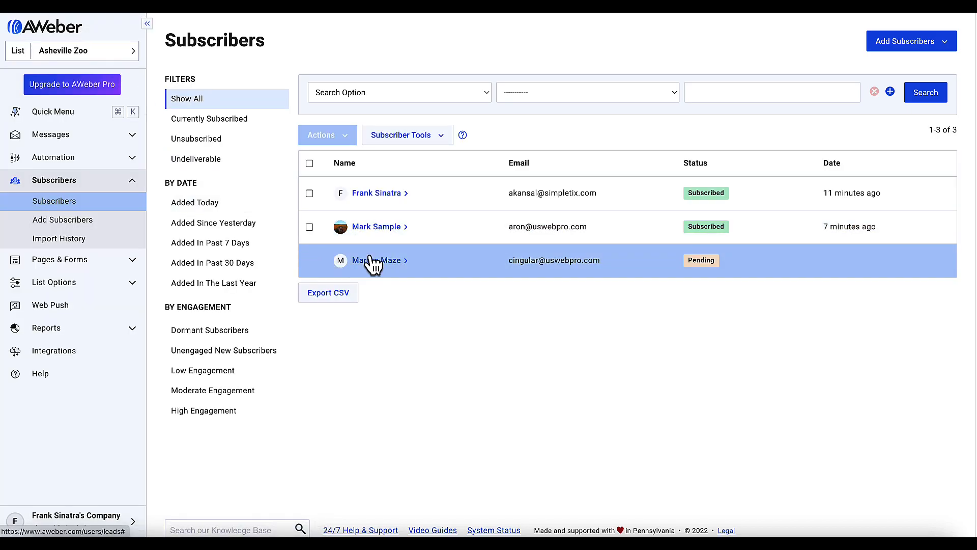
pyautogui.click(375, 269)
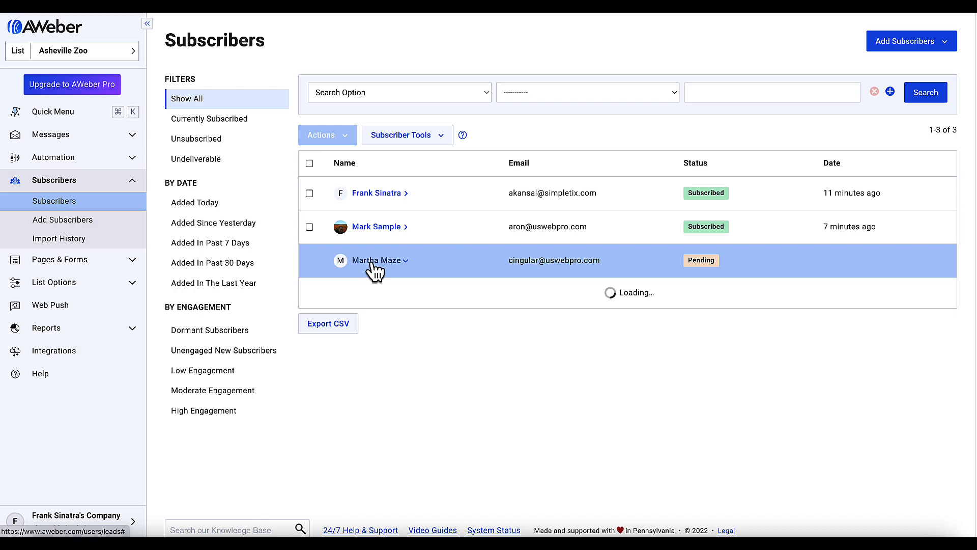
pyautogui.scroll(-2, 373, 271)
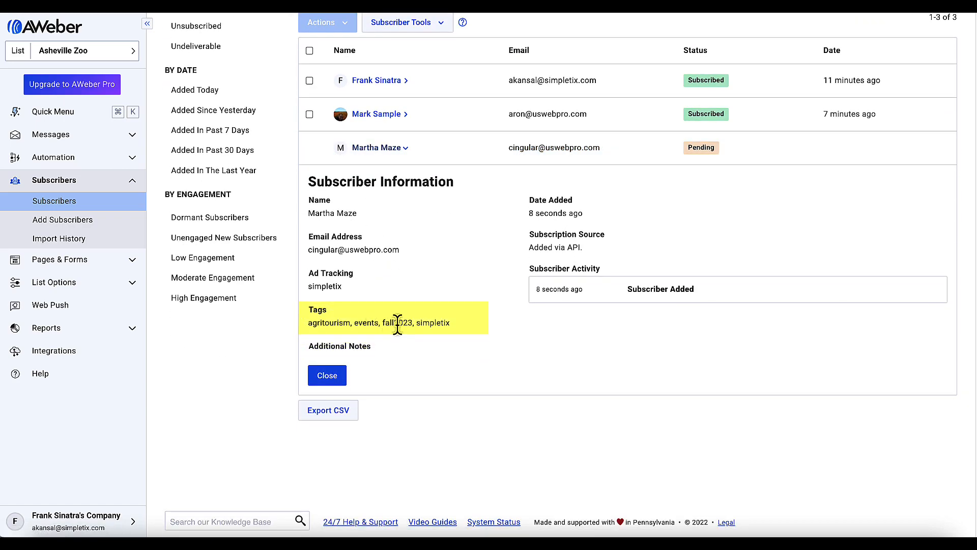